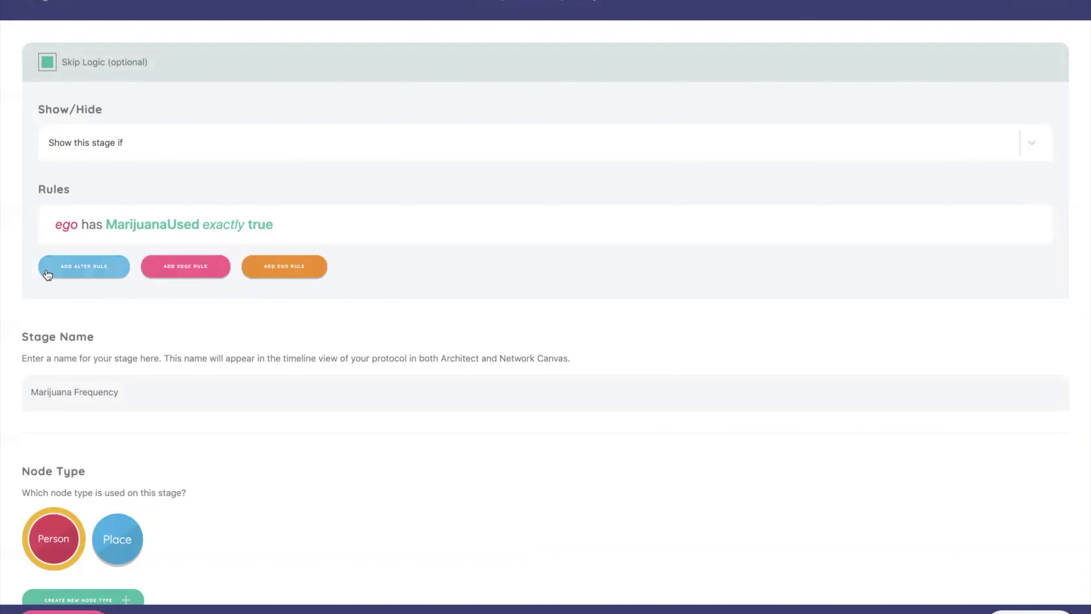
Examine the alter type operators and the alter variable choices for Person nodes in the skip logic, without adding a rule
{"action": "left_click", "coordinate": [86, 266]}
{"action": "left_click", "coordinate": [405, 297]}
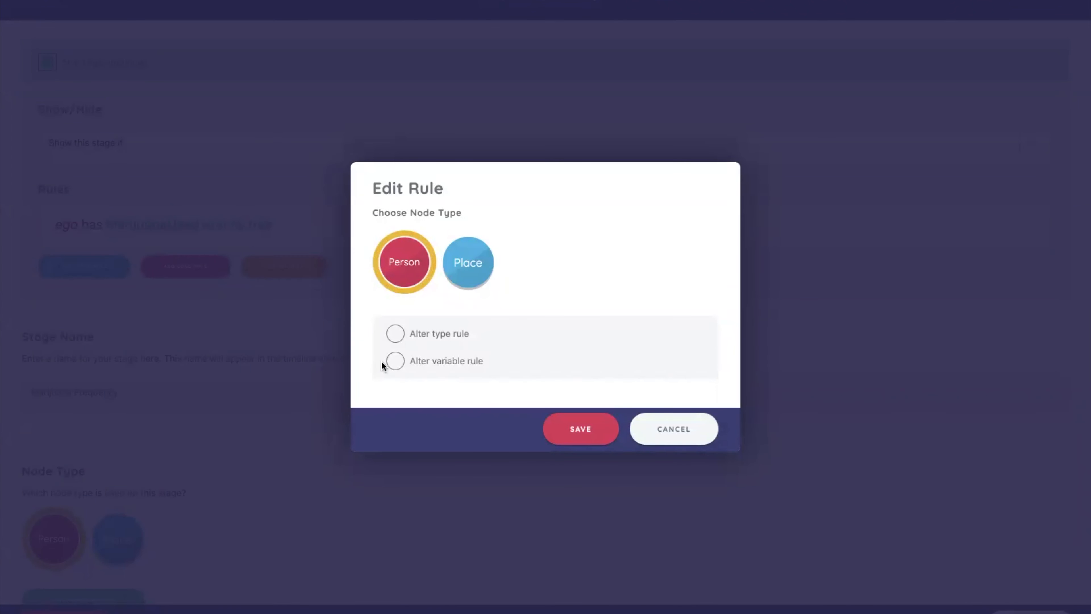
{"action": "left_click", "coordinate": [394, 335]}
{"action": "left_click", "coordinate": [430, 403]}
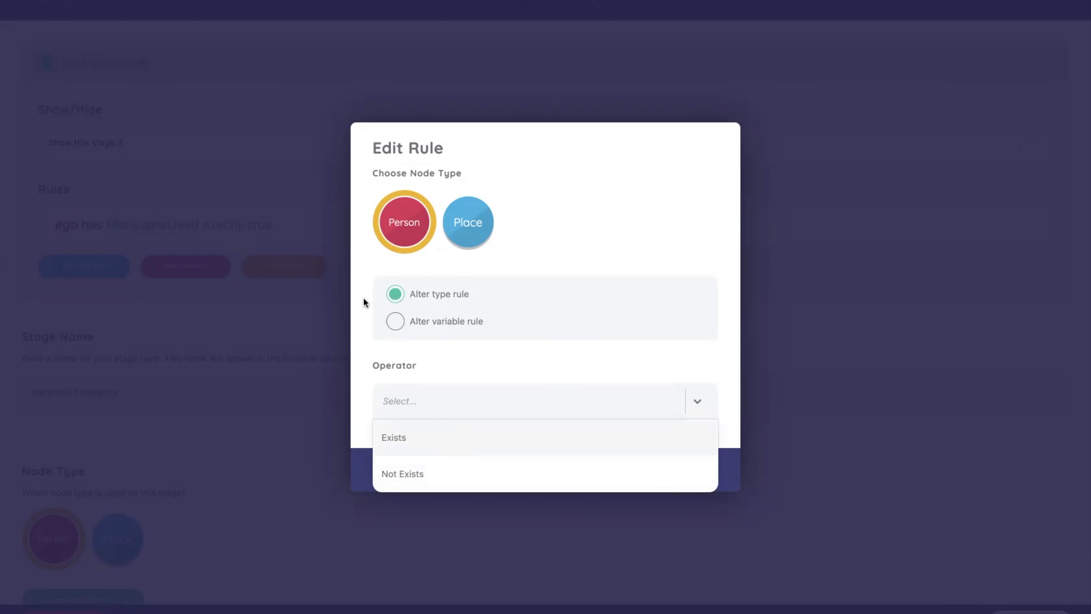
{"action": "left_click", "coordinate": [445, 320]}
{"action": "left_click", "coordinate": [445, 321]}
{"action": "left_click", "coordinate": [567, 402]}
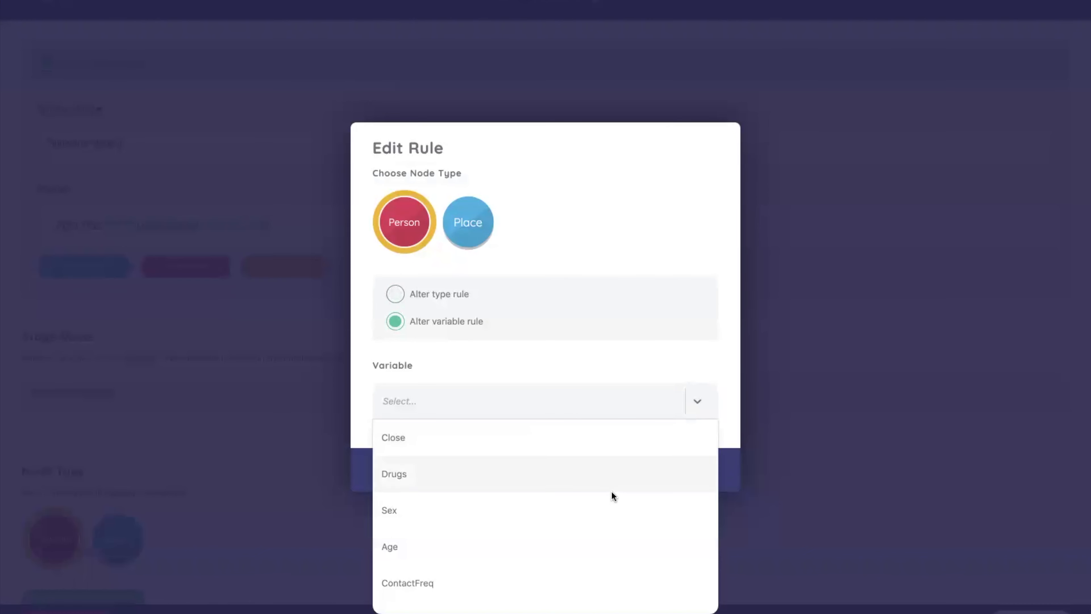
{"action": "scroll", "coordinate": [618, 516], "scroll_direction": "down", "scroll_amount": 2}
{"action": "scroll", "coordinate": [618, 517], "scroll_direction": "down", "scroll_amount": 3}
{"action": "scroll", "coordinate": [618, 517], "scroll_direction": "up", "scroll_amount": 5}
{"action": "left_click", "coordinate": [617, 378]}
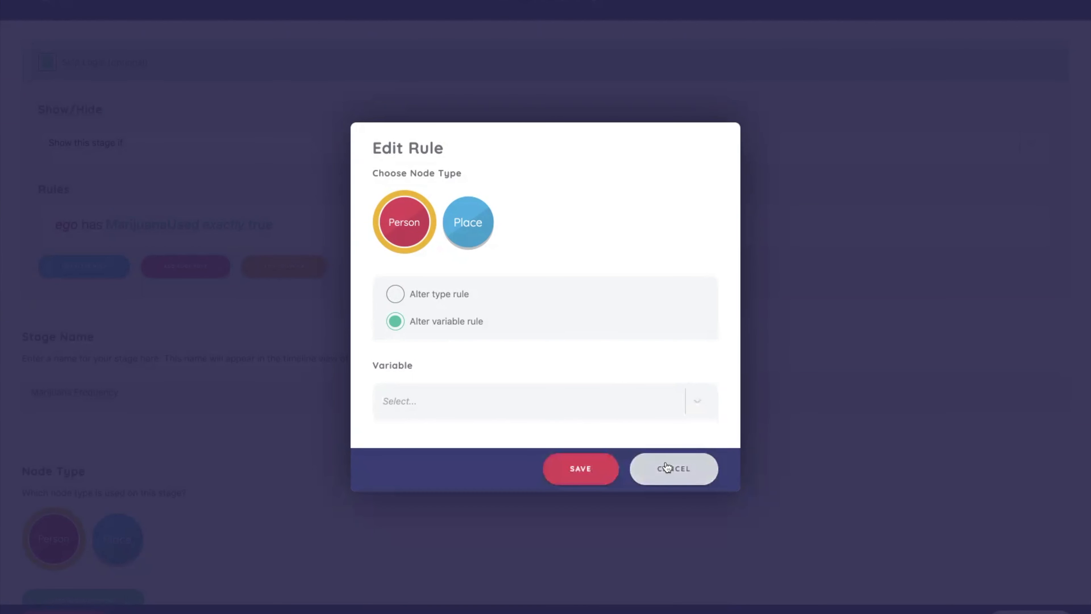
{"action": "left_click", "coordinate": [660, 468]}
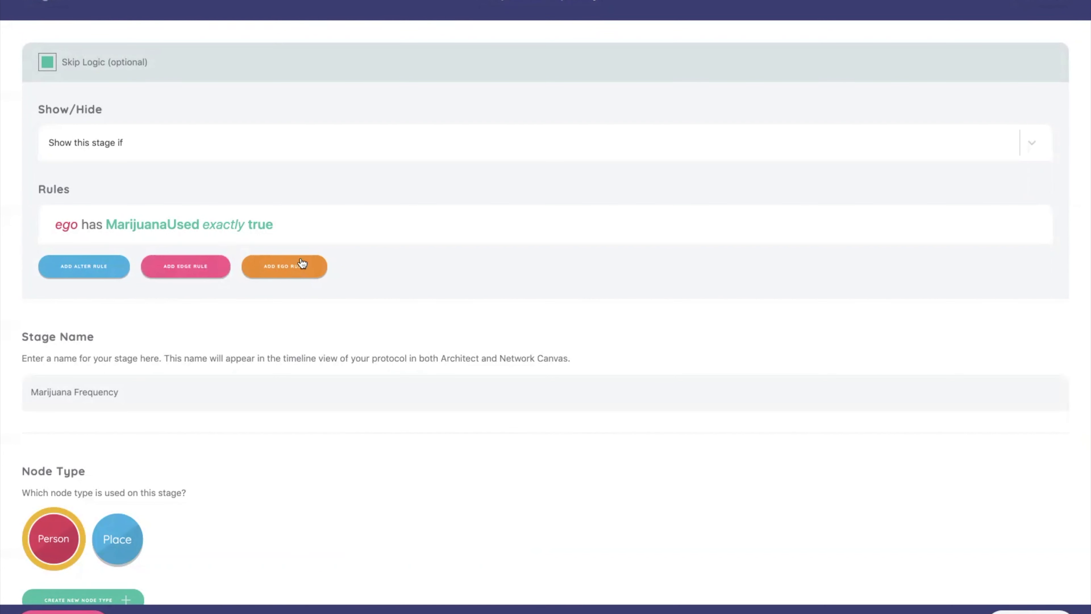
Add an ego rule requiring CocaineUsed to be exactly true, and make the skip logic match any rule
{"action": "mouse_move", "coordinate": [301, 236]}
{"action": "left_click", "coordinate": [312, 266]}
{"action": "left_click", "coordinate": [416, 295]}
{"action": "left_click", "coordinate": [435, 362]}
{"action": "left_click", "coordinate": [464, 344]}
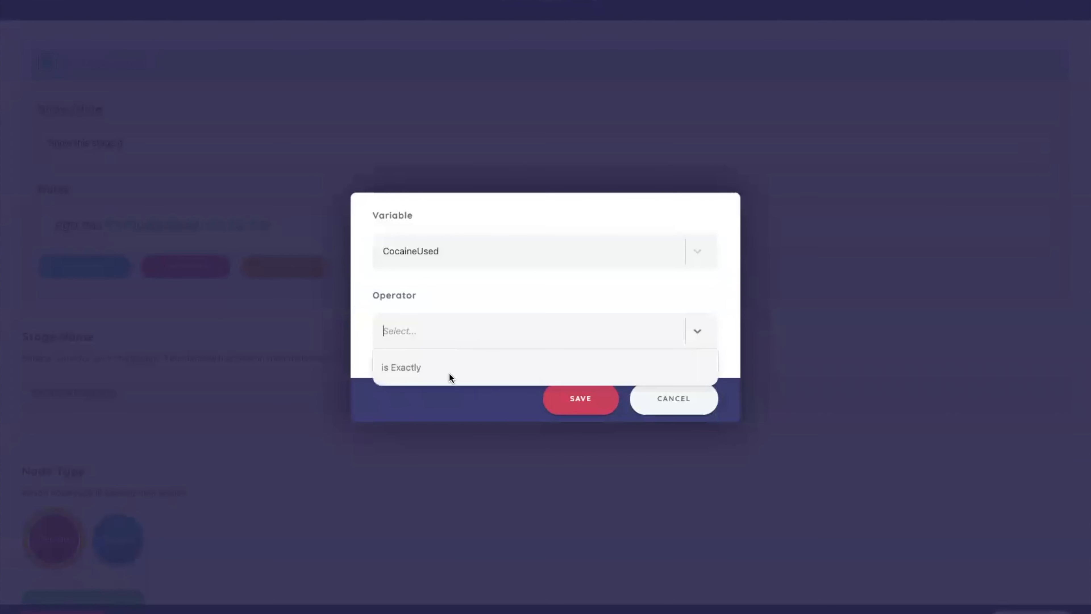
{"action": "left_click", "coordinate": [415, 368]}
{"action": "left_click", "coordinate": [412, 366]}
{"action": "left_click", "coordinate": [559, 424]}
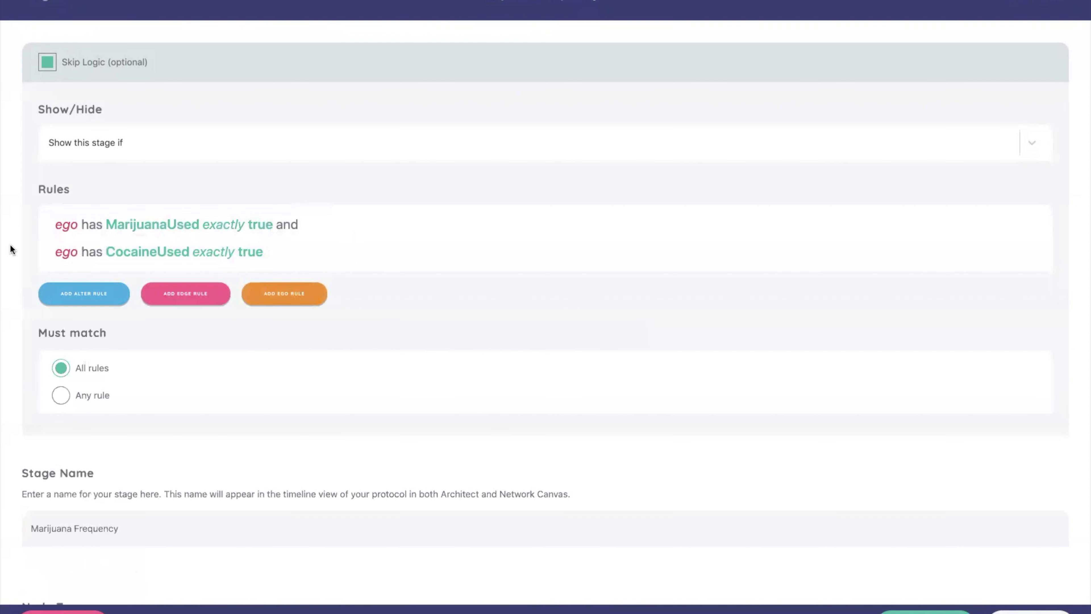
{"action": "mouse_move", "coordinate": [54, 254]}
{"action": "left_click", "coordinate": [63, 396]}
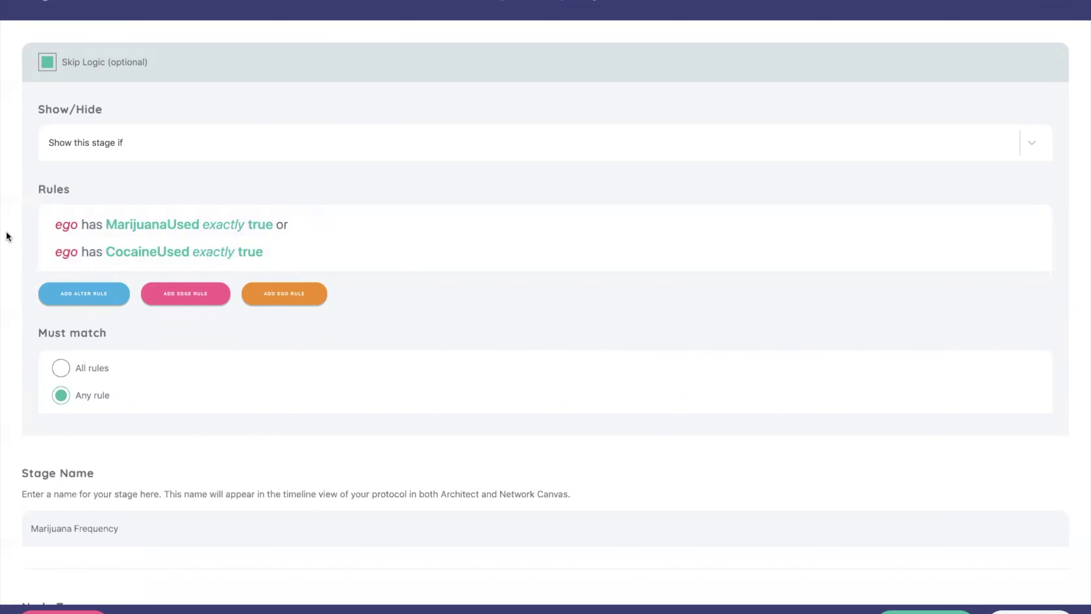
{"action": "scroll", "coordinate": [7, 235], "scroll_direction": "down", "scroll_amount": 2}
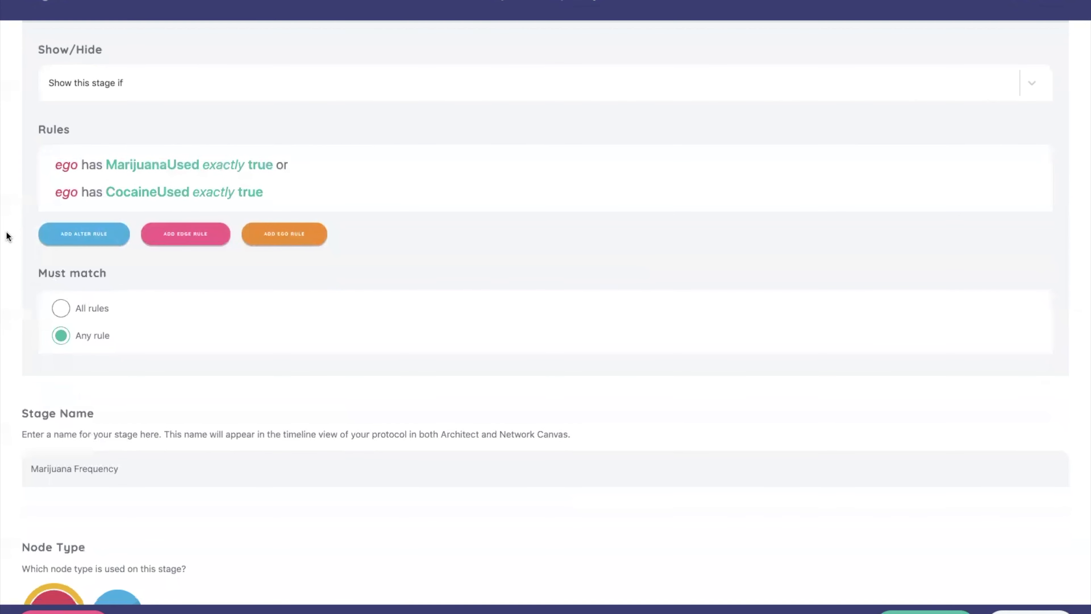
{"action": "scroll", "coordinate": [6, 236], "scroll_direction": "down", "scroll_amount": 10}
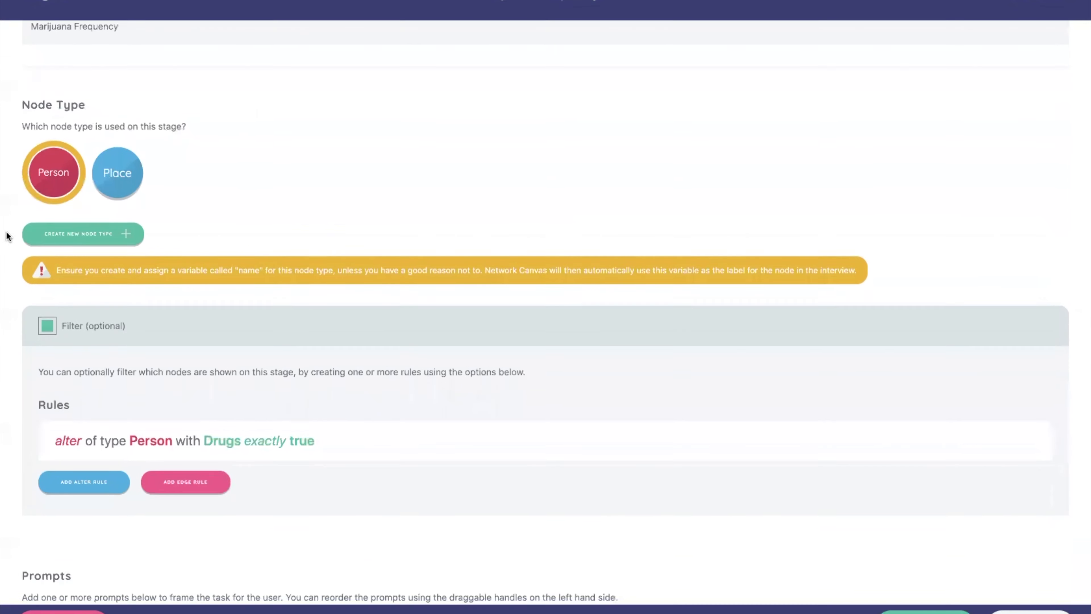
{"action": "scroll", "coordinate": [6, 236], "scroll_direction": "down", "scroll_amount": 5}
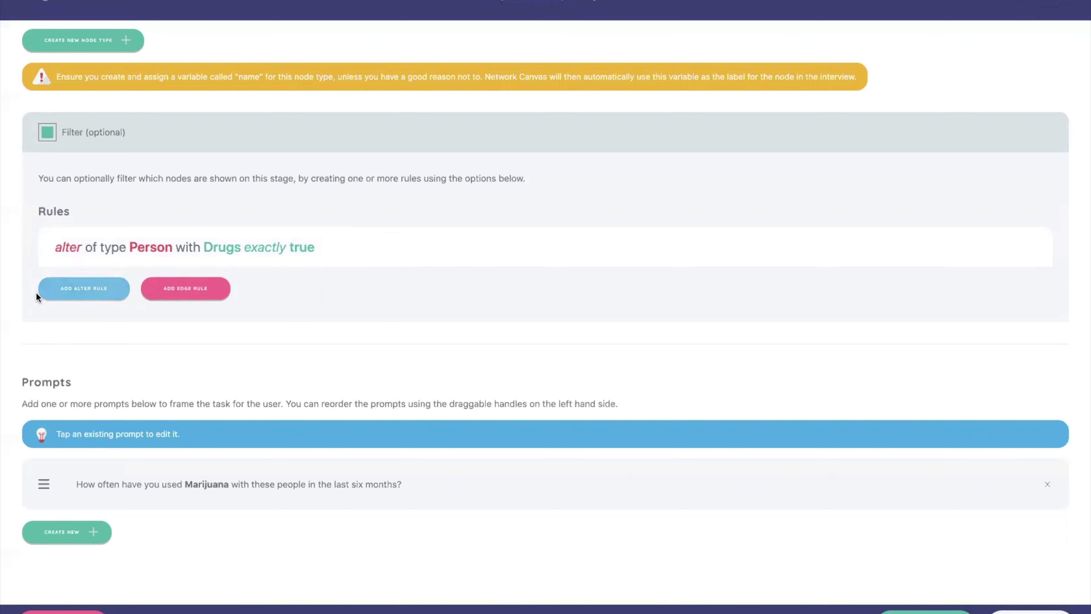
{"action": "left_click", "coordinate": [58, 296]}
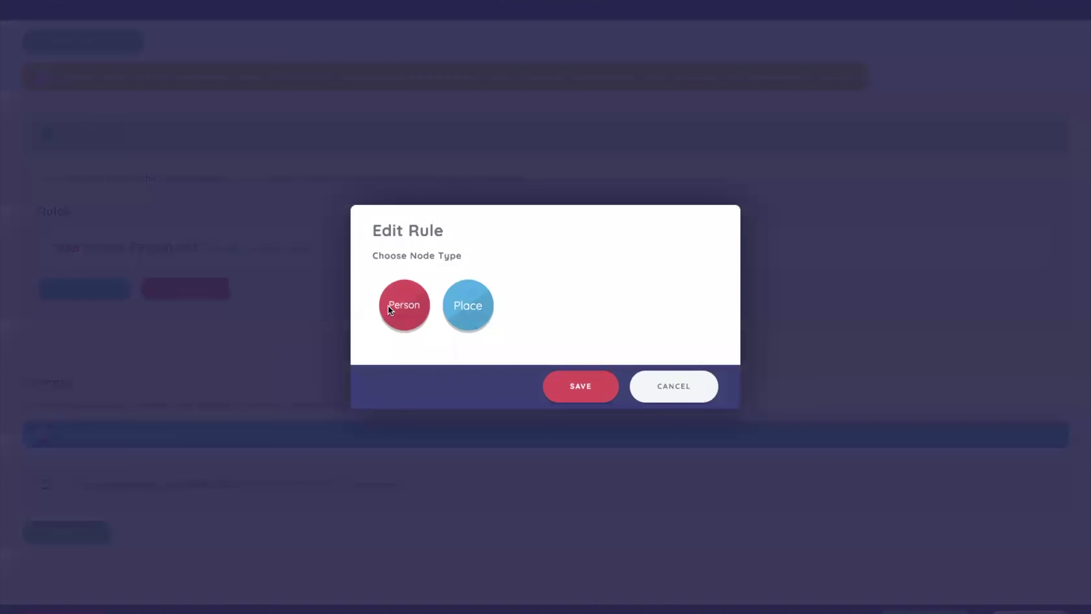
{"action": "left_click", "coordinate": [389, 305]}
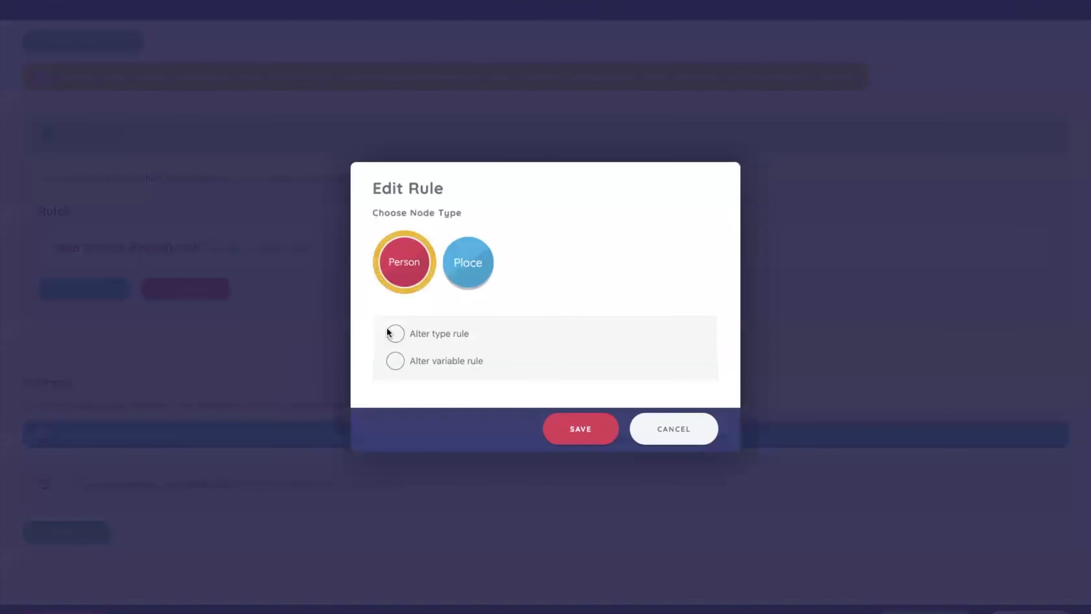
{"action": "left_click", "coordinate": [673, 431]}
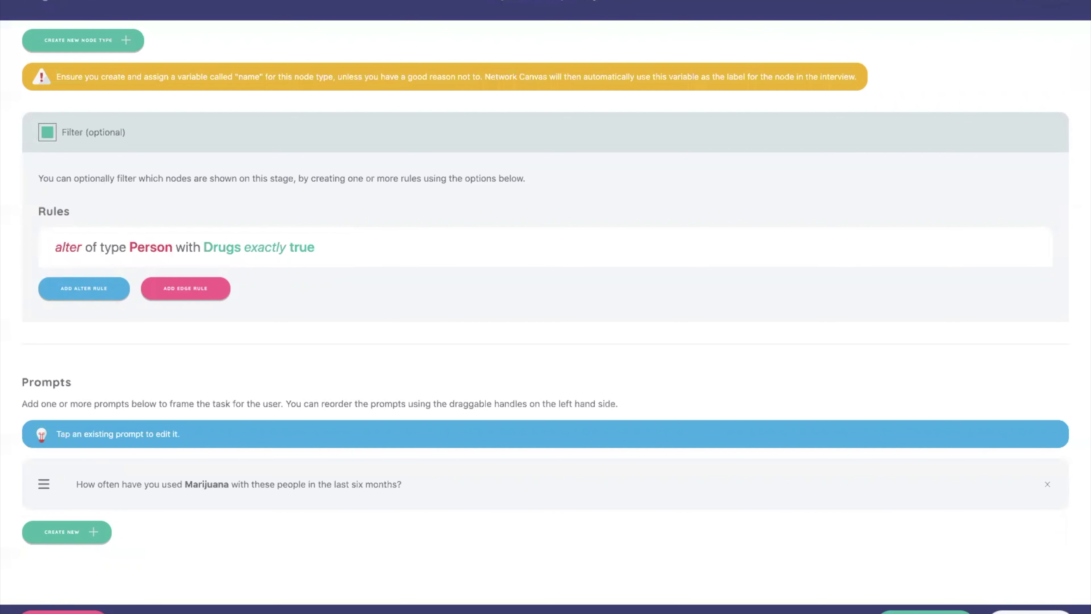
Leave the Marijuana Frequency stage without saving its changes and open the Drug with Sex Frequency stage for editing
{"action": "left_click", "coordinate": [1031, 612]}
{"action": "left_click", "coordinate": [663, 353]}
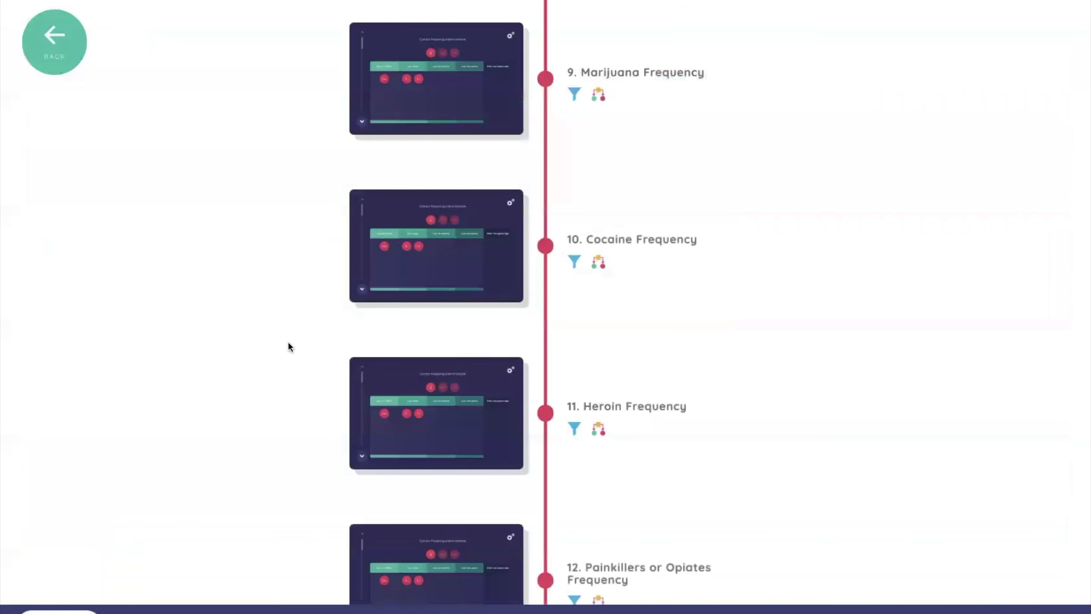
{"action": "scroll", "coordinate": [311, 365], "scroll_direction": "down", "scroll_amount": 12}
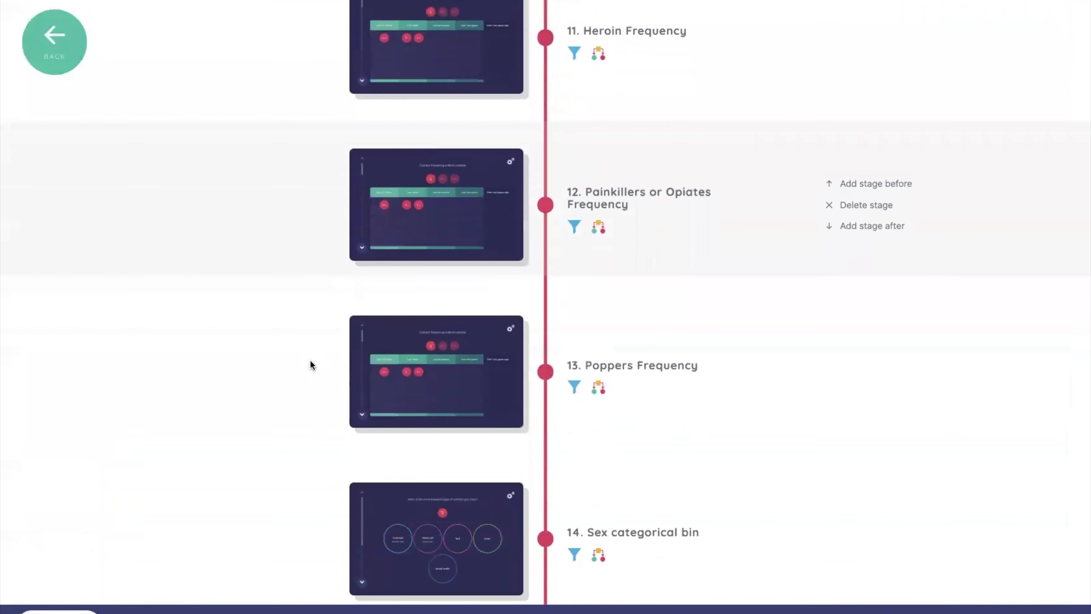
{"action": "scroll", "coordinate": [311, 365], "scroll_direction": "down", "scroll_amount": 12}
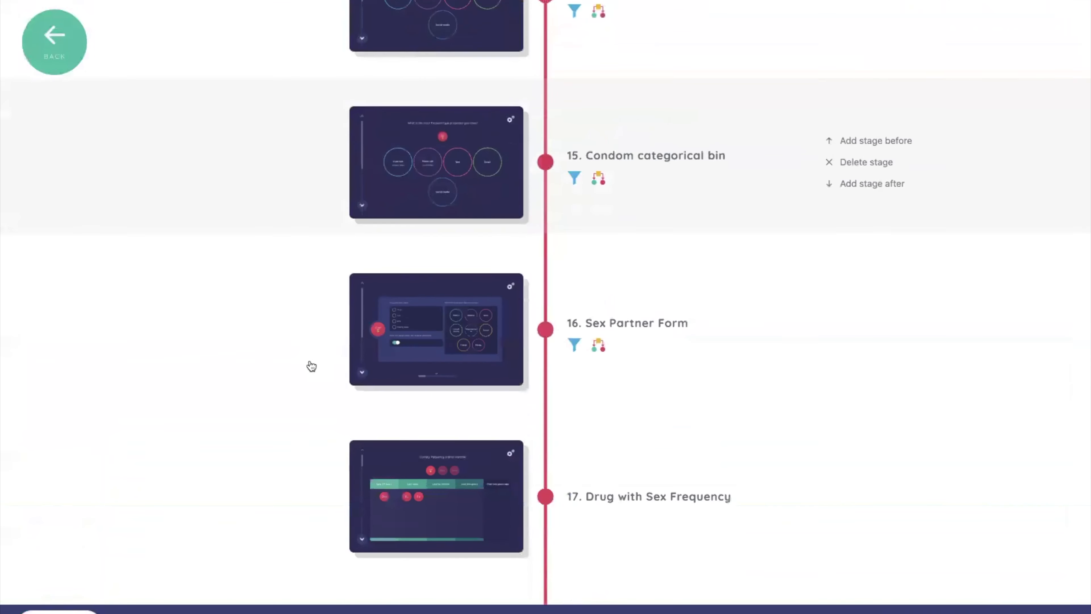
{"action": "scroll", "coordinate": [311, 366], "scroll_direction": "down", "scroll_amount": 5}
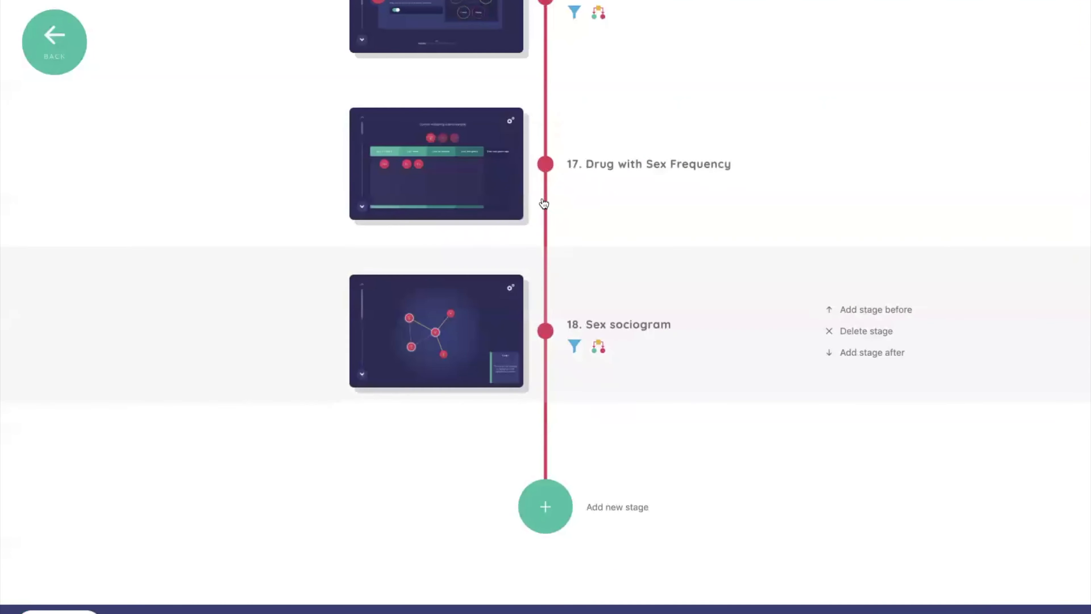
{"action": "left_click", "coordinate": [665, 202]}
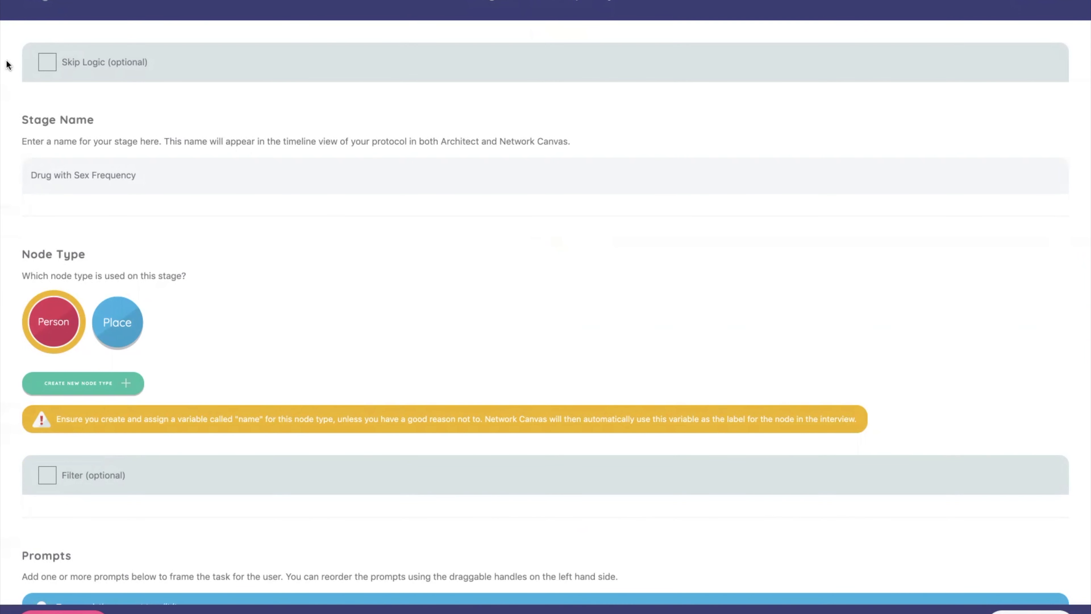
Enable skip logic for the Drug with Sex Frequency stage and set it to "Show this stage if"
{"action": "left_click", "coordinate": [47, 62]}
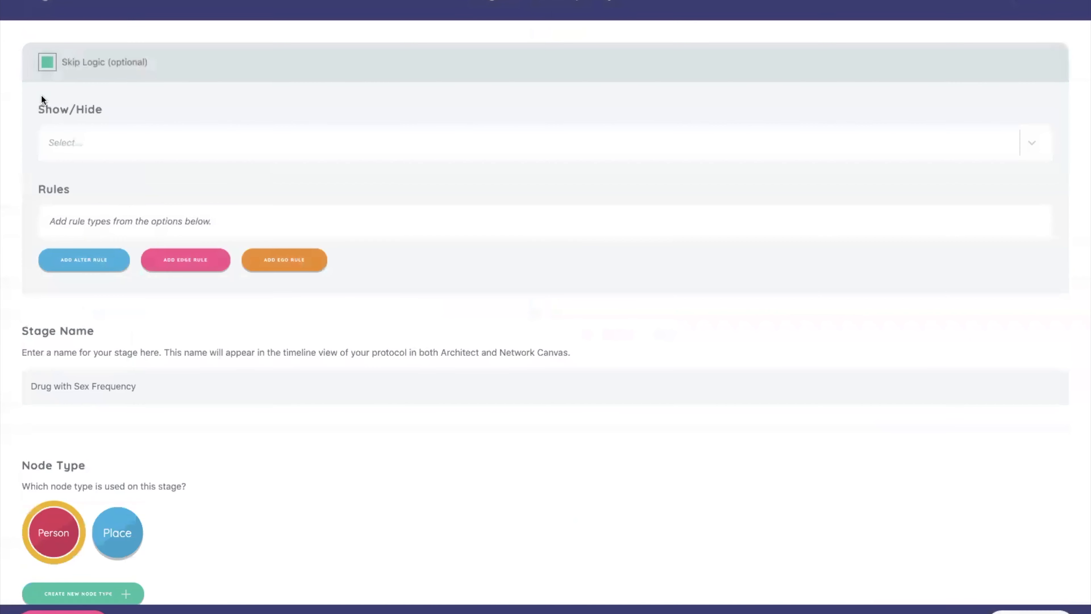
{"action": "left_click", "coordinate": [81, 136]}
{"action": "left_click", "coordinate": [80, 165]}
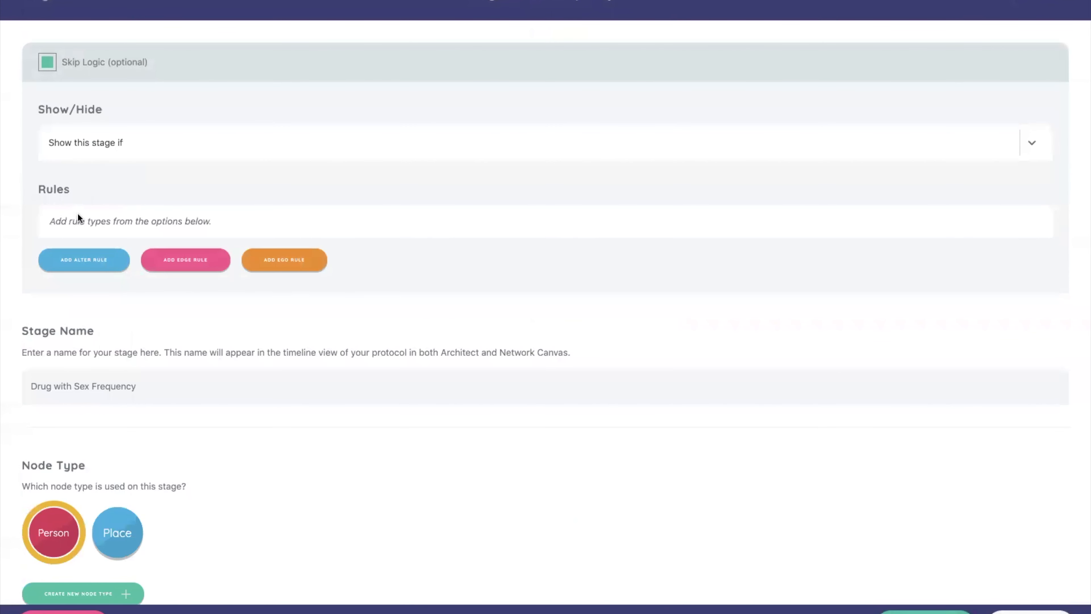
Add an ego rule to the skip logic requiring DrugDuringSex to be exactly true
{"action": "left_click", "coordinate": [285, 260]}
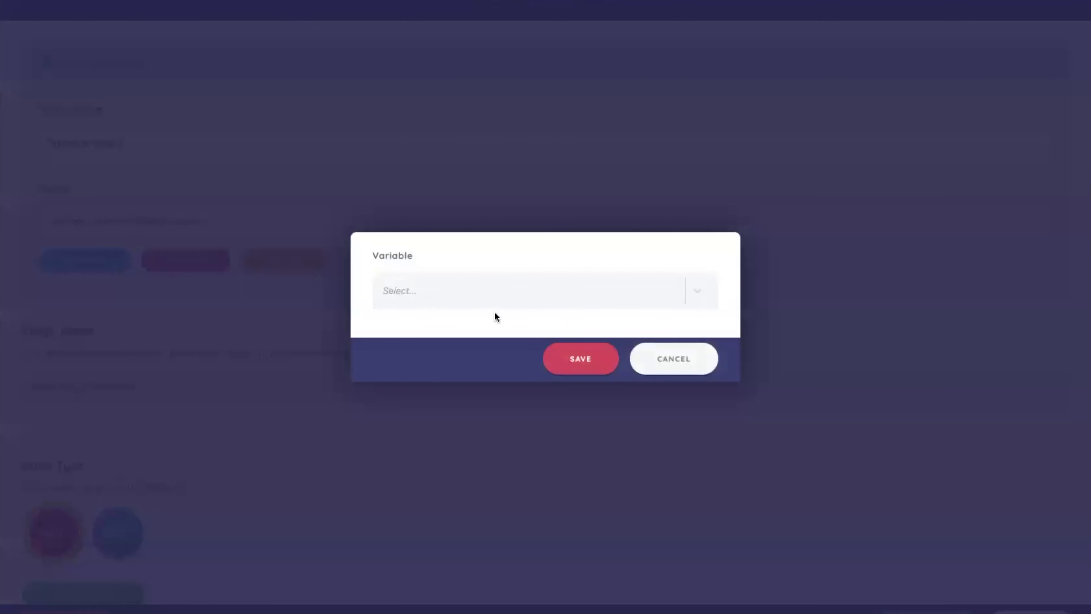
{"action": "left_click", "coordinate": [520, 290]}
{"action": "scroll", "coordinate": [564, 380], "scroll_direction": "down", "scroll_amount": 1}
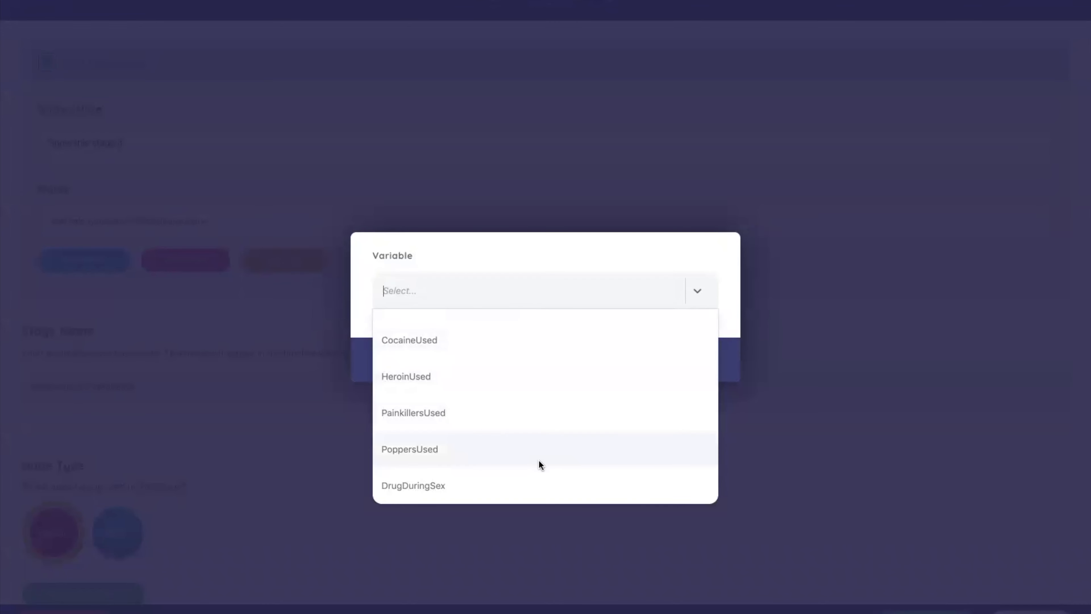
{"action": "left_click", "coordinate": [536, 475]}
{"action": "left_click", "coordinate": [551, 338]}
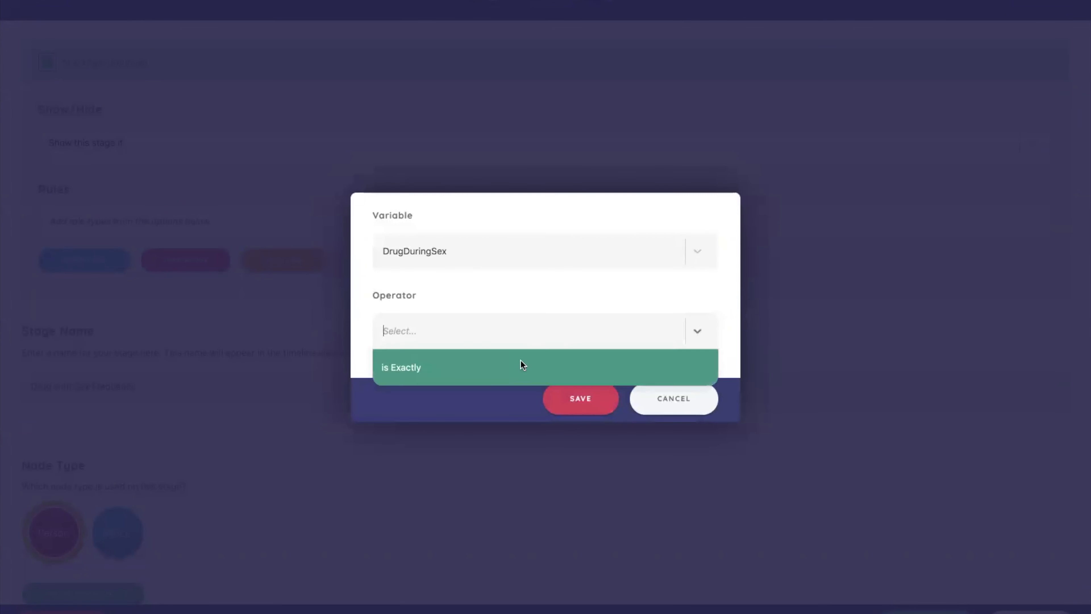
{"action": "left_click", "coordinate": [521, 363]}
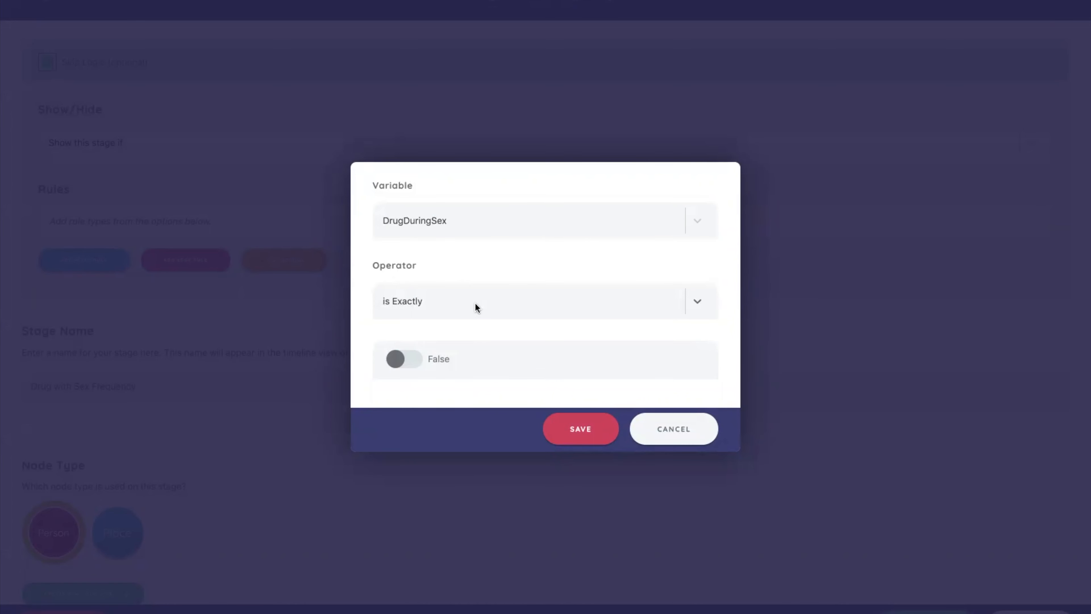
{"action": "left_click", "coordinate": [406, 360]}
{"action": "left_click", "coordinate": [584, 429]}
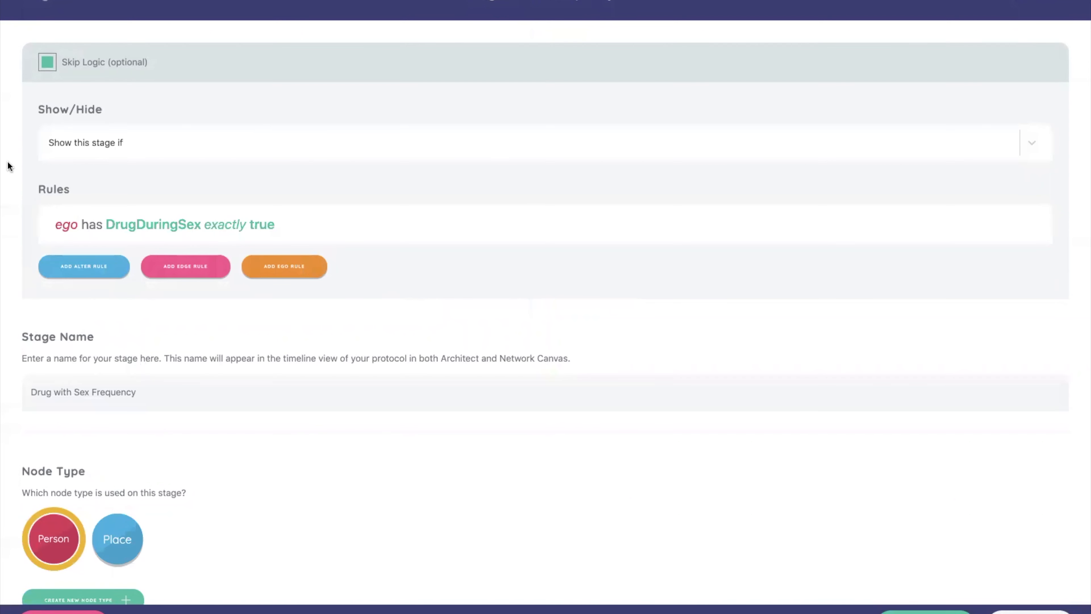
Enable the stage's node filter and add an alter variable rule for Person nodes with Drugs exactly true
{"action": "scroll", "coordinate": [8, 165], "scroll_direction": "down", "scroll_amount": 9}
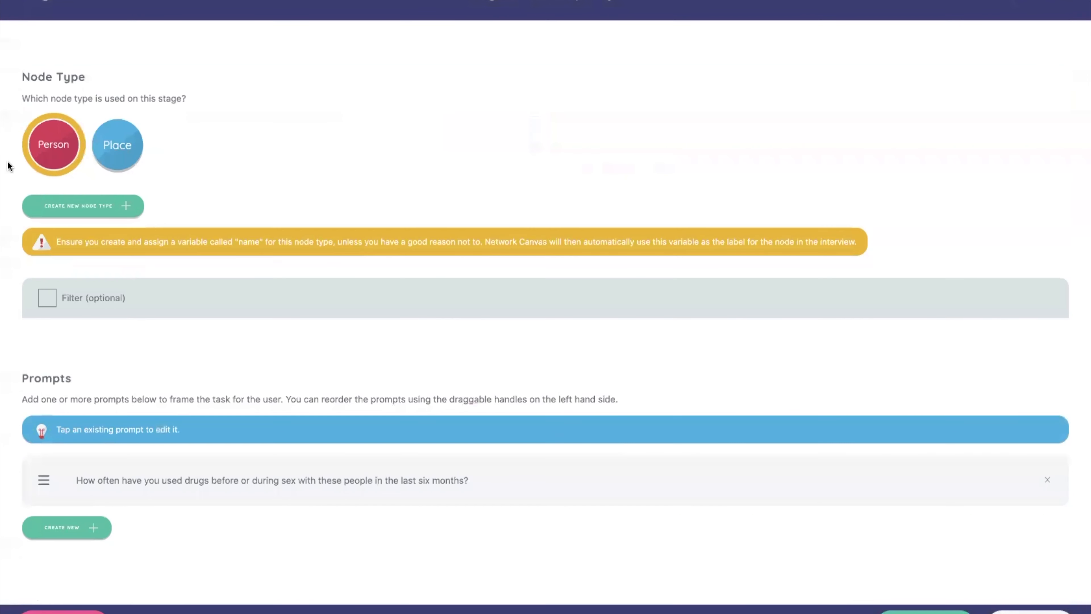
{"action": "left_click", "coordinate": [47, 297]}
{"action": "scroll", "coordinate": [8, 363], "scroll_direction": "down", "scroll_amount": 2}
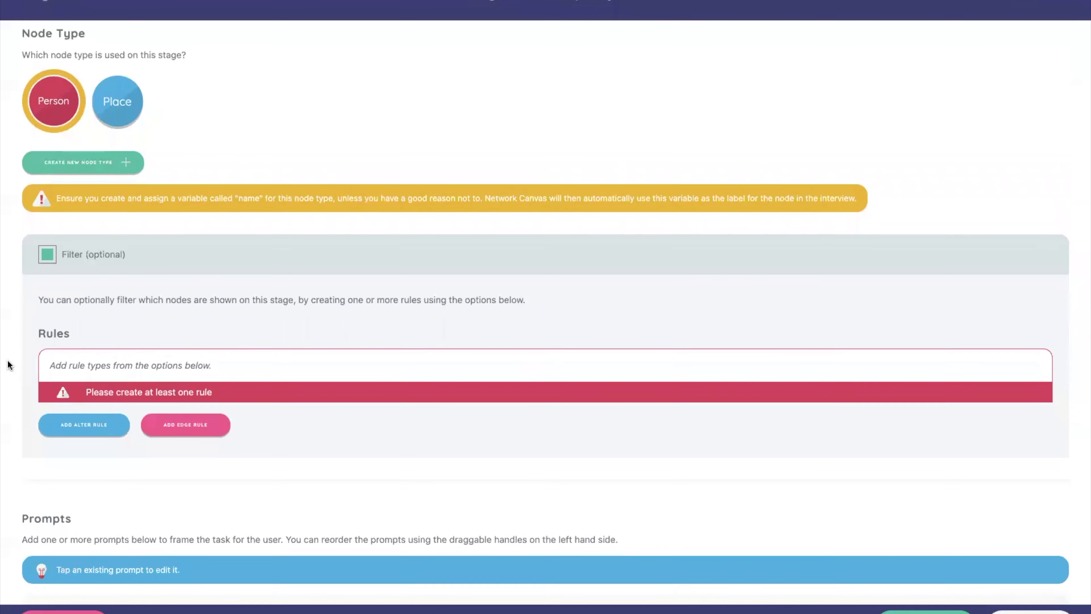
{"action": "scroll", "coordinate": [8, 365], "scroll_direction": "down", "scroll_amount": 2}
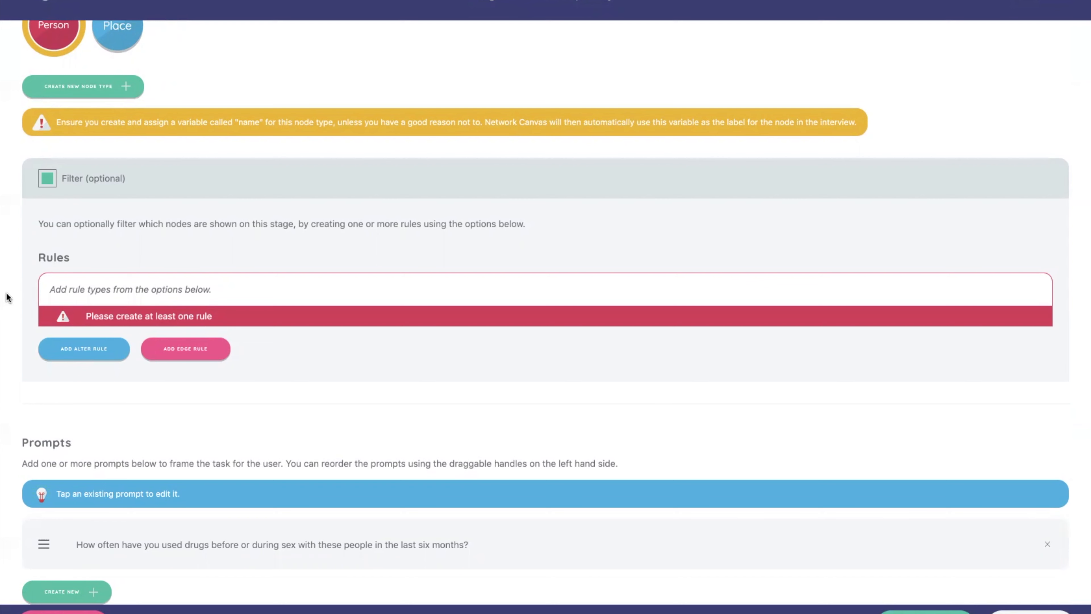
{"action": "left_click", "coordinate": [53, 349]}
{"action": "left_click", "coordinate": [393, 320]}
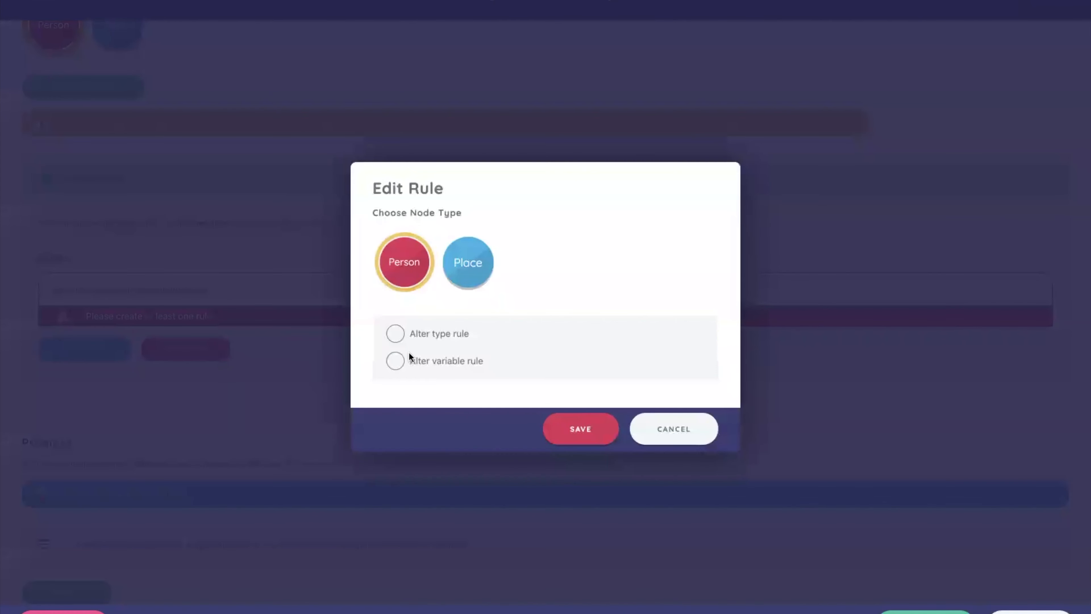
{"action": "left_click", "coordinate": [411, 361]}
{"action": "left_click", "coordinate": [428, 393]}
{"action": "left_click", "coordinate": [405, 474]}
{"action": "left_click", "coordinate": [426, 443]}
{"action": "left_click", "coordinate": [427, 475]}
{"action": "left_click", "coordinate": [404, 469]}
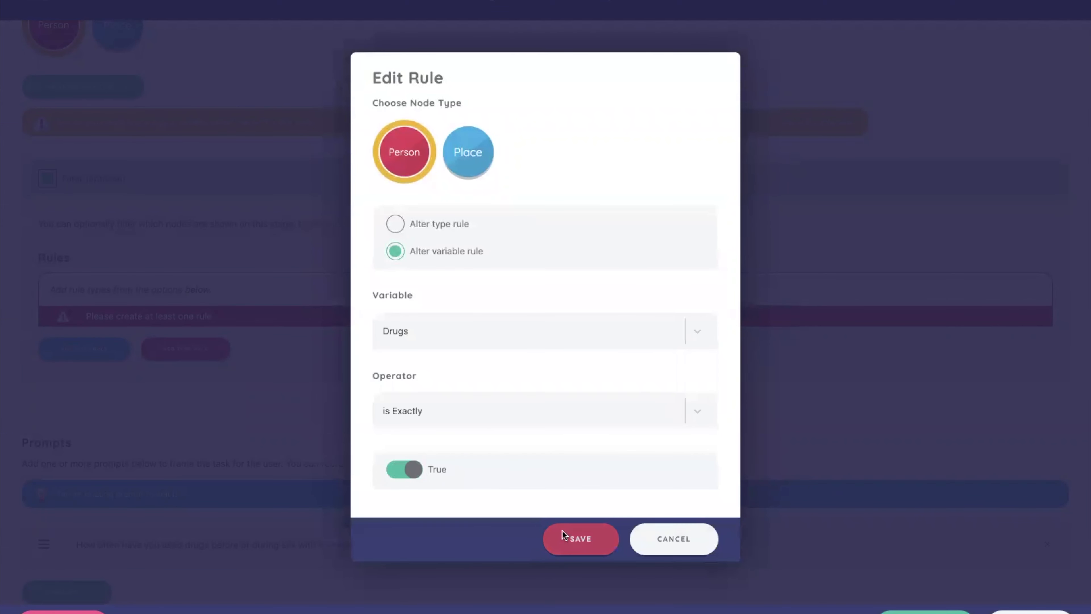
{"action": "left_click", "coordinate": [563, 533]}
Add a second alter variable rule to the filter for Person nodes with Sex exactly true
{"action": "left_click", "coordinate": [100, 337]}
{"action": "left_click", "coordinate": [404, 314]}
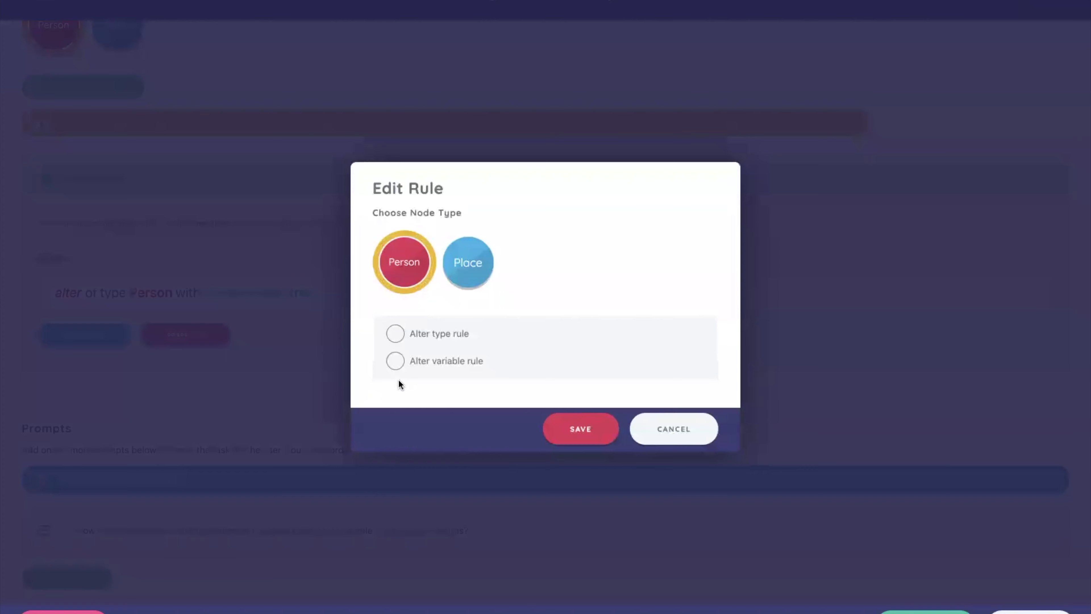
{"action": "left_click", "coordinate": [397, 363]}
{"action": "left_click", "coordinate": [405, 398]}
{"action": "left_click", "coordinate": [404, 508]}
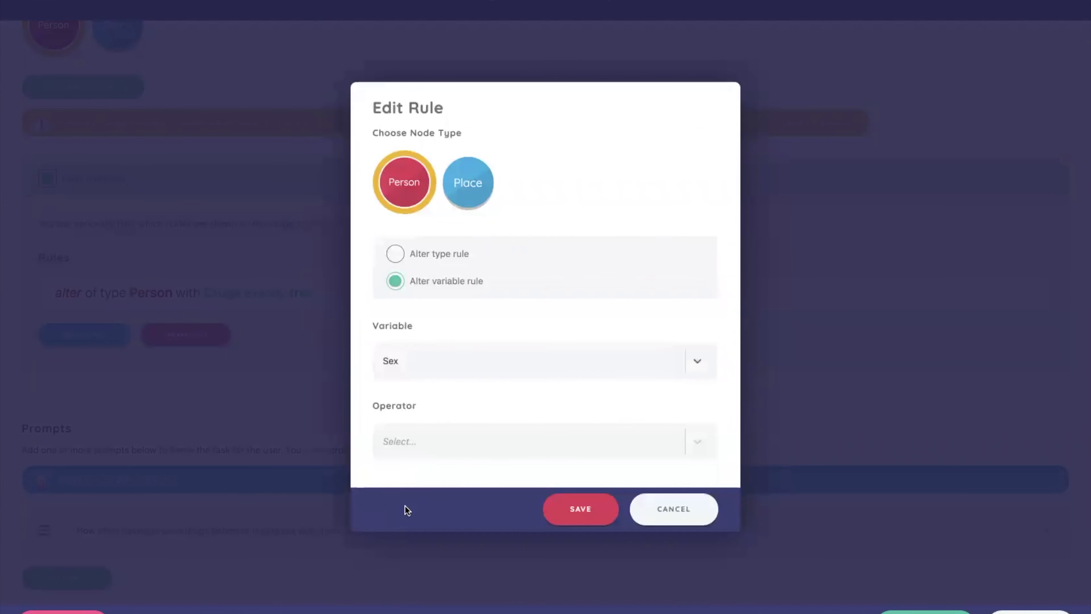
{"action": "left_click", "coordinate": [464, 440]}
{"action": "left_click", "coordinate": [454, 469]}
{"action": "left_click", "coordinate": [400, 469]}
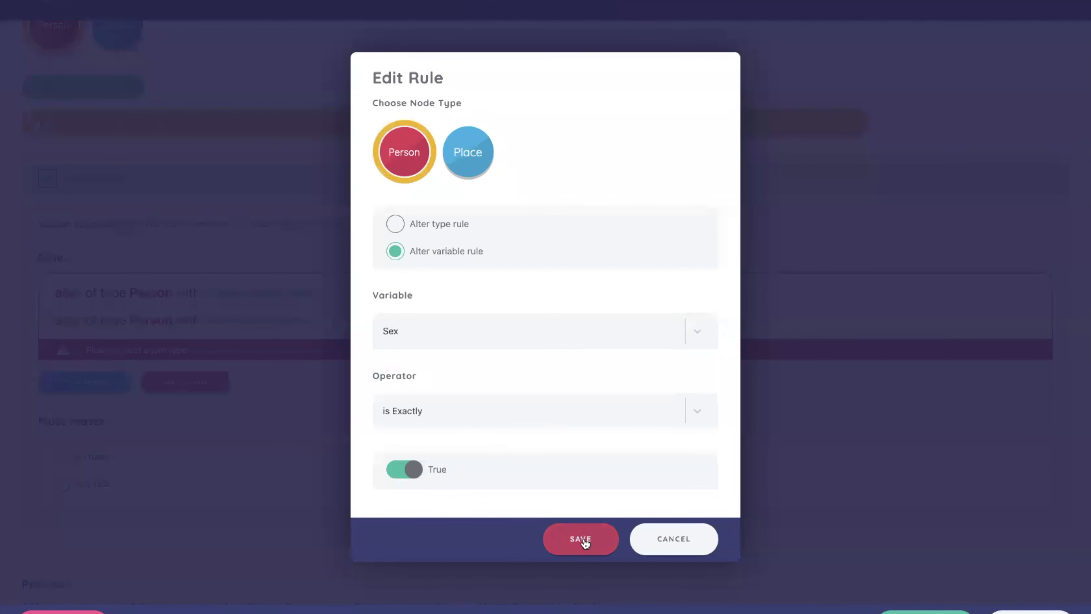
{"action": "left_click", "coordinate": [578, 535]}
Set the node filter to require that all rules match
{"action": "scroll", "coordinate": [17, 379], "scroll_direction": "down", "scroll_amount": 2}
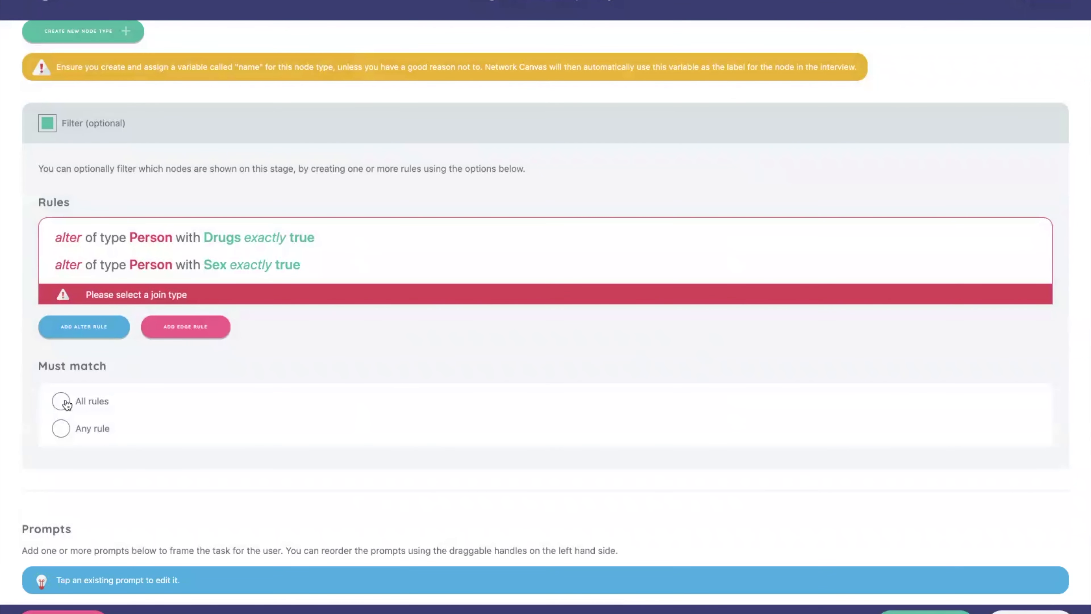
{"action": "scroll", "coordinate": [62, 396], "scroll_direction": "up", "scroll_amount": 15}
{"action": "scroll", "coordinate": [50, 364], "scroll_direction": "down", "scroll_amount": 12}
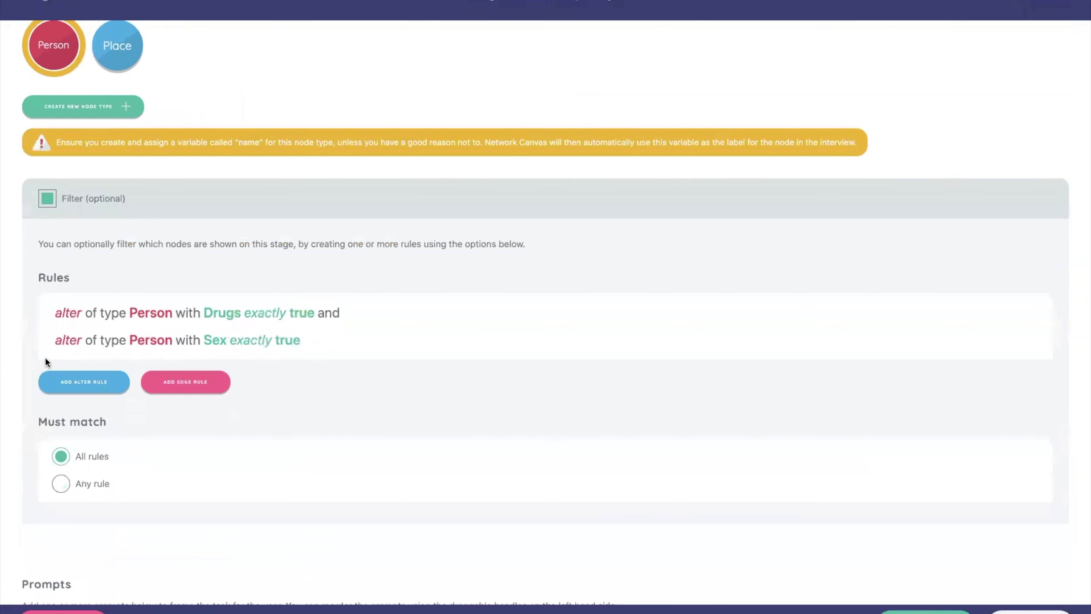